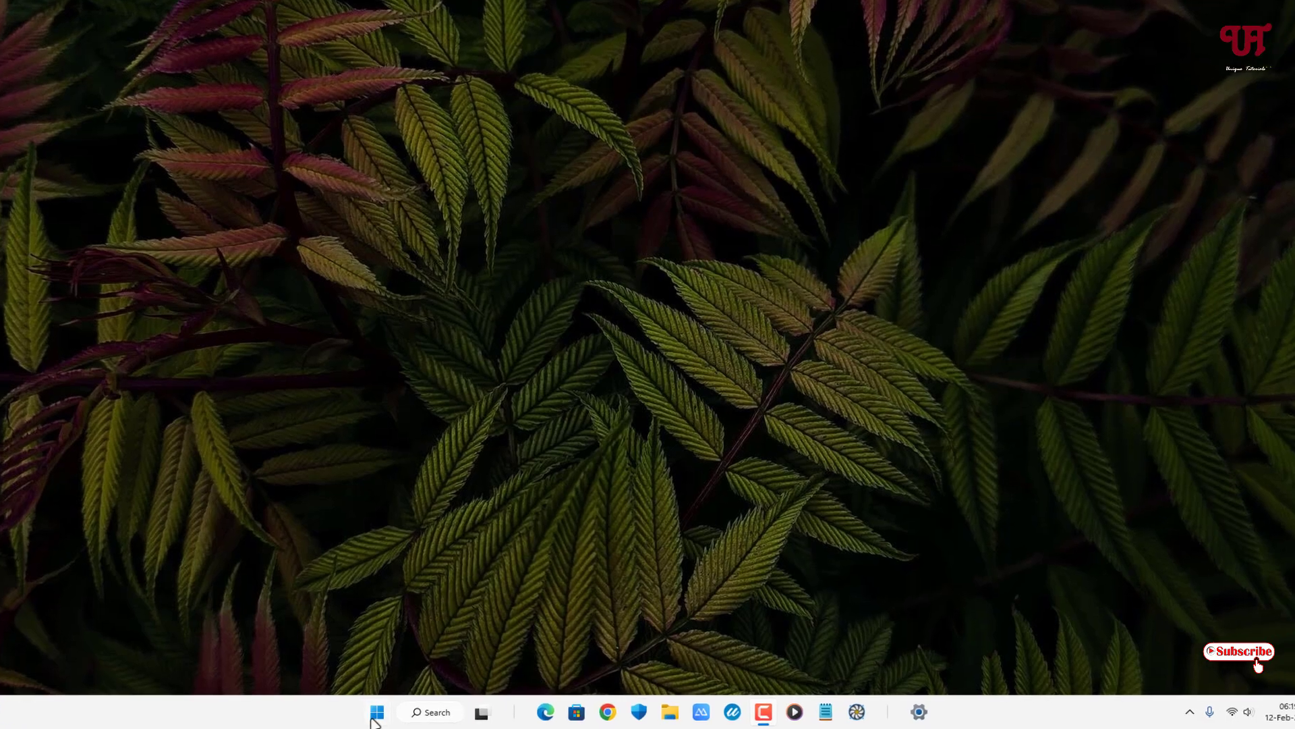
Step: Launch Registry Editor from the Start menu search results
click(390, 713)
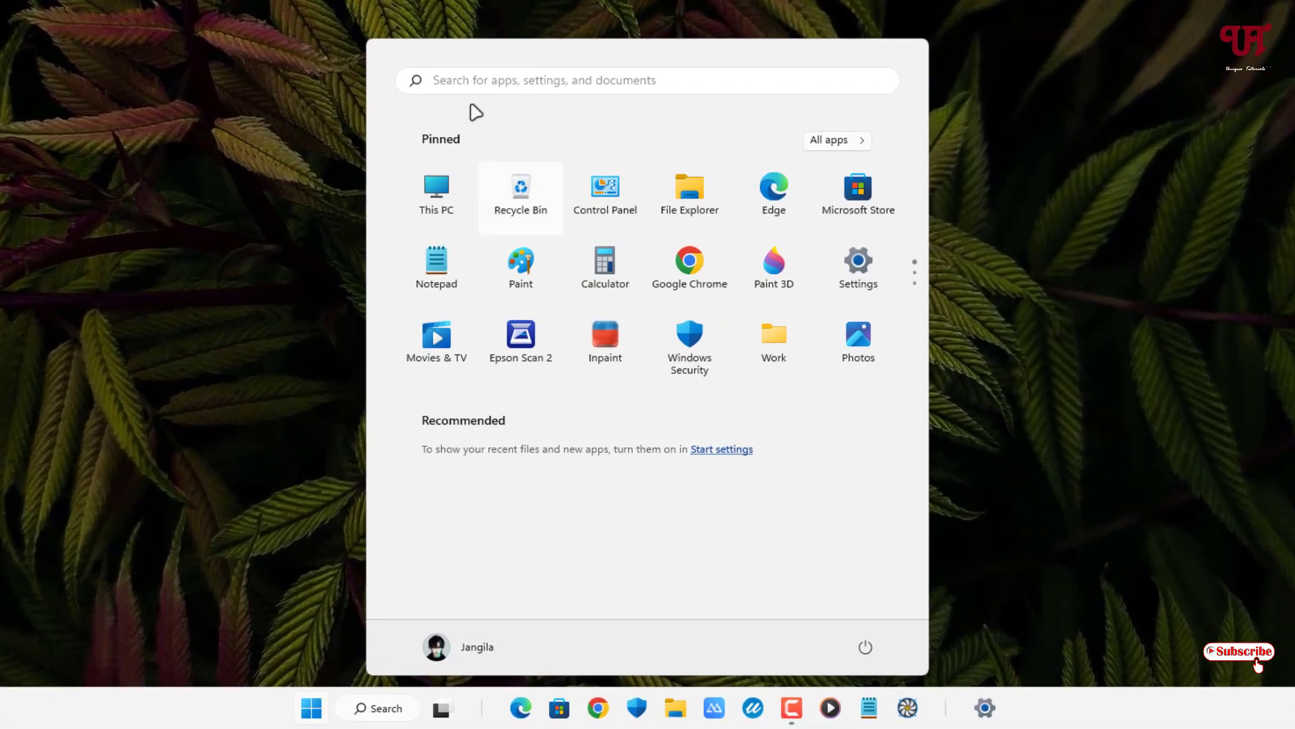
text(Registry Editor)
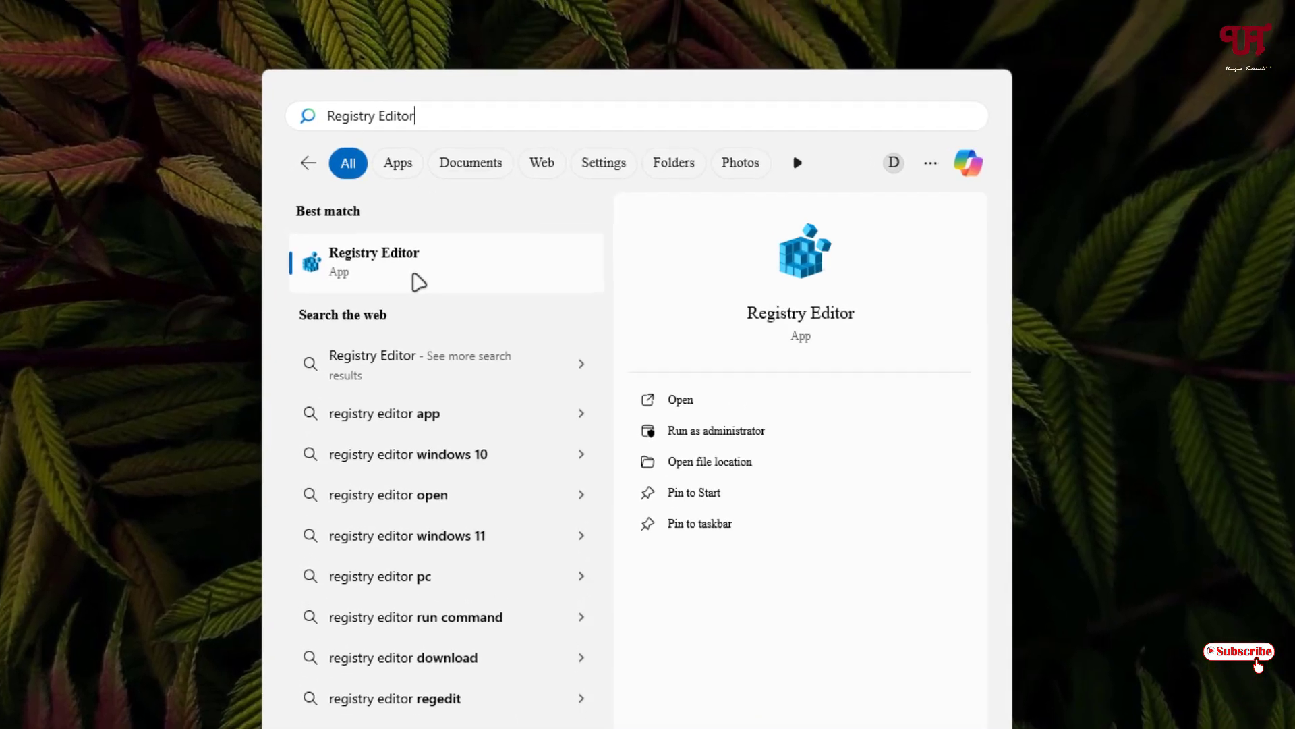
click(443, 217)
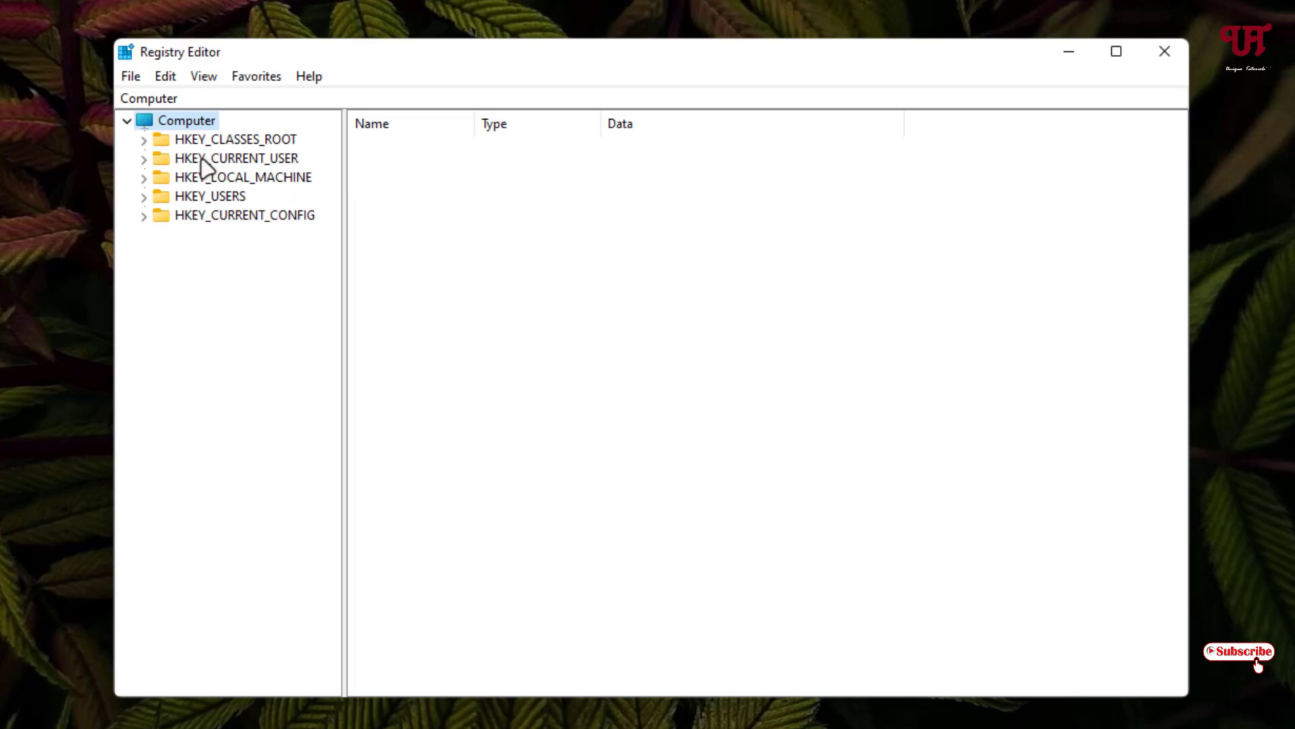
Step: Expand HKEY_CURRENT_USER, then its Software and Microsoft keys in the tree
click(207, 160)
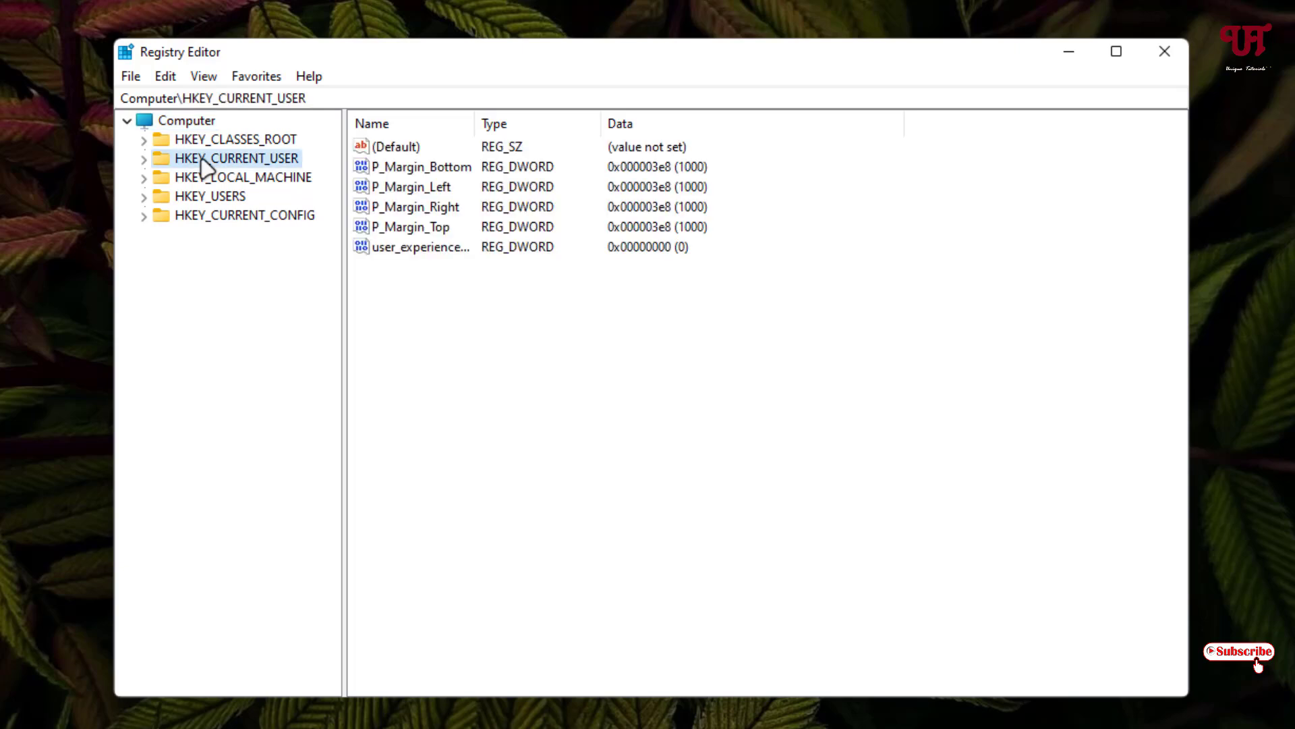
click(145, 160)
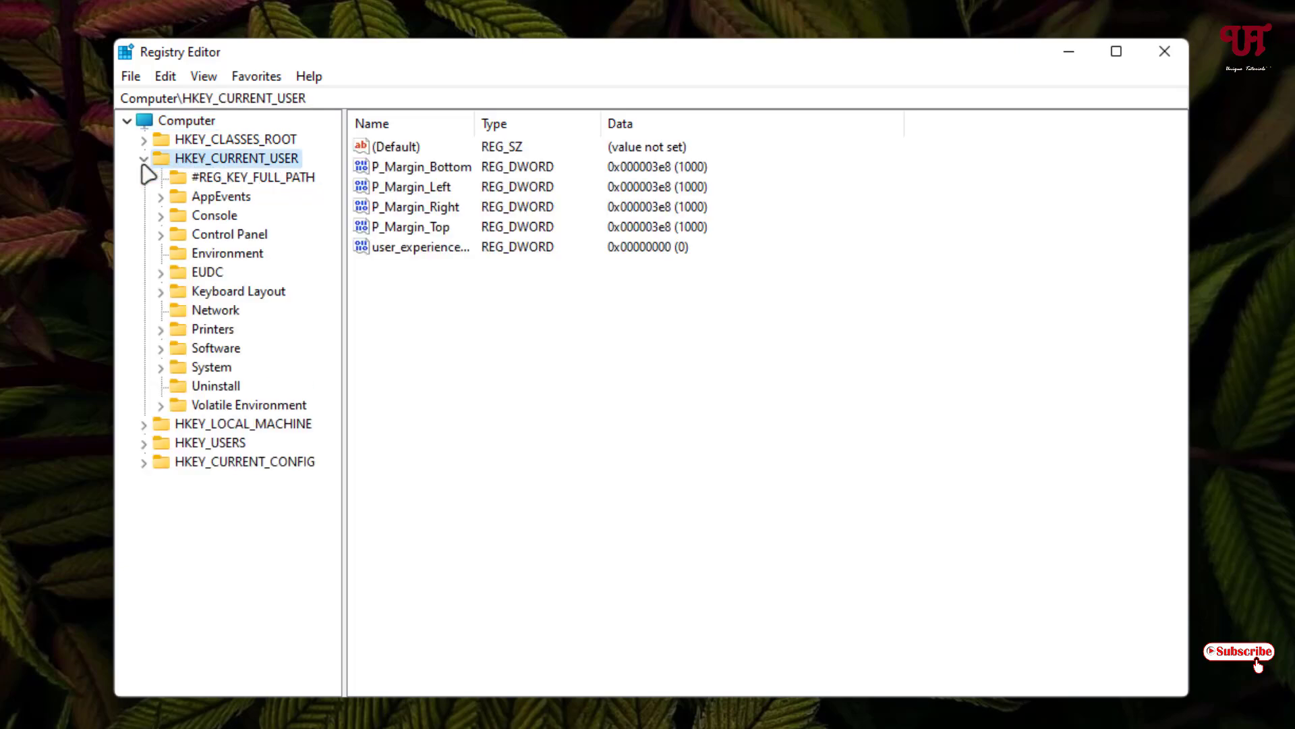
click(216, 348)
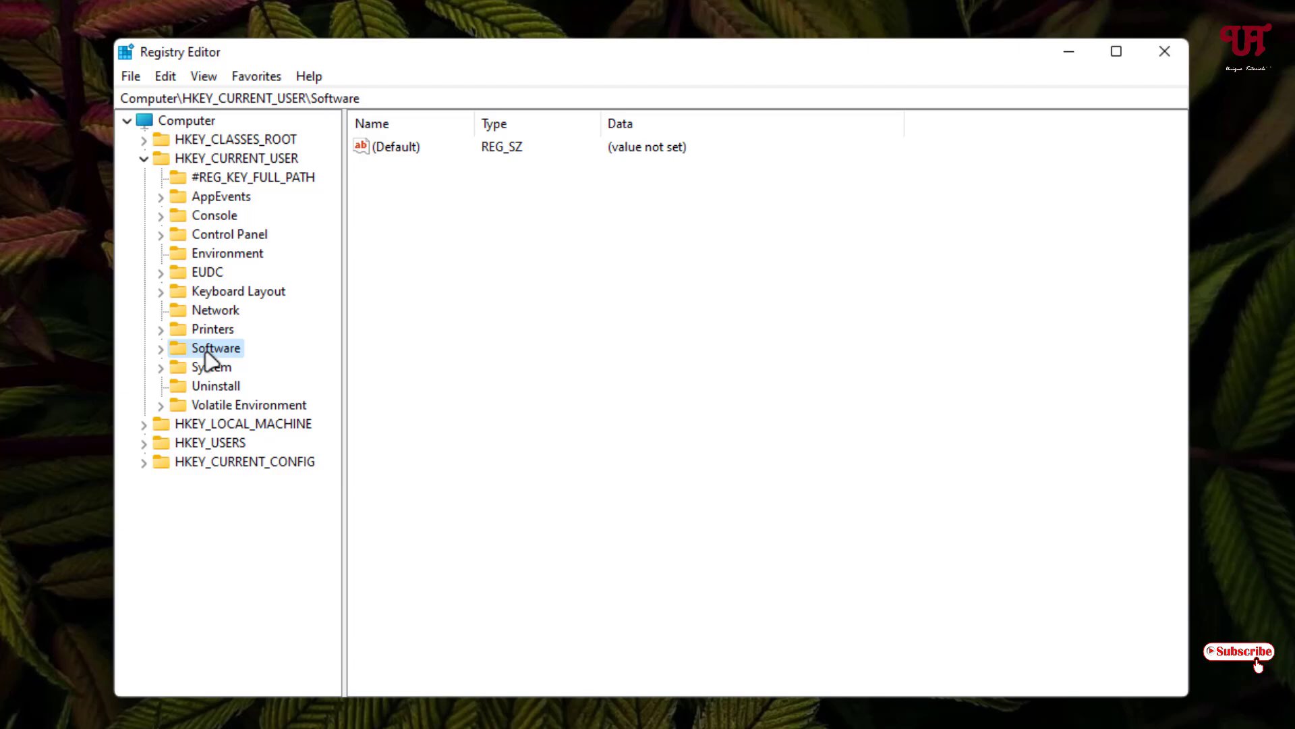
click(161, 349)
scroll(333, 284, down, 10)
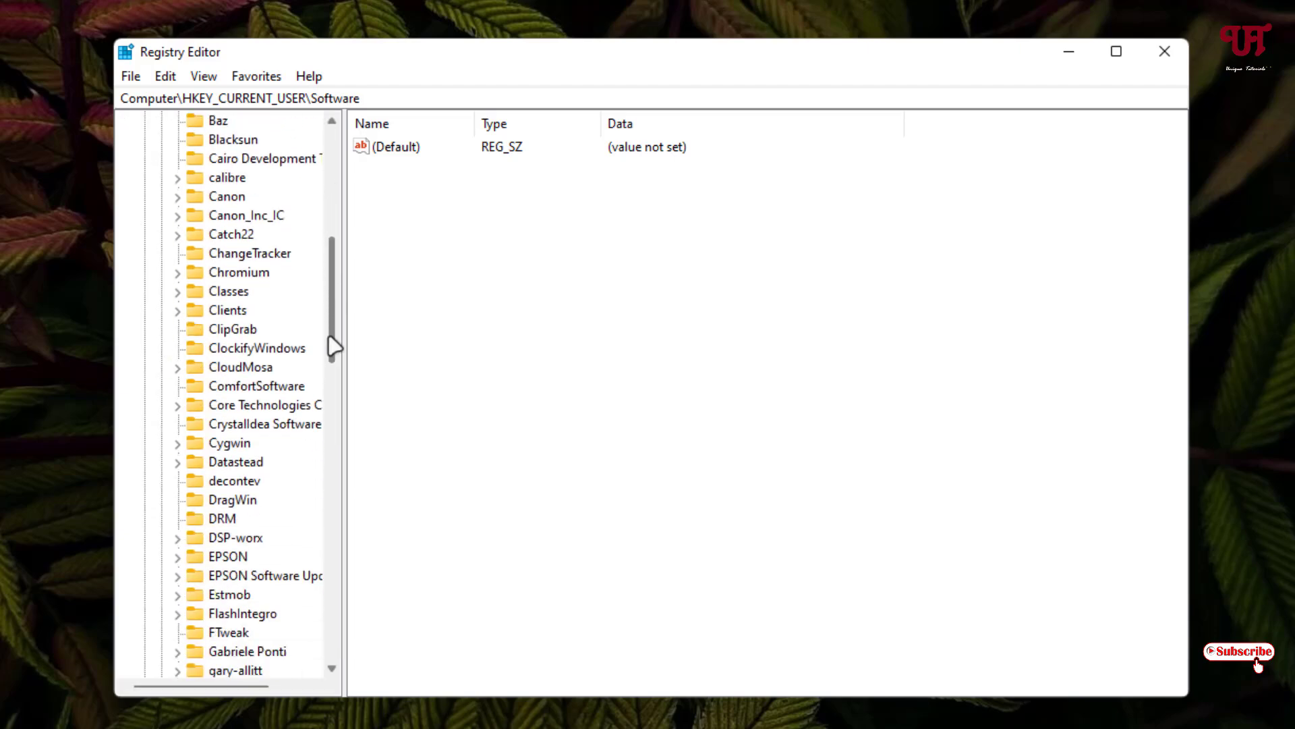
click(237, 387)
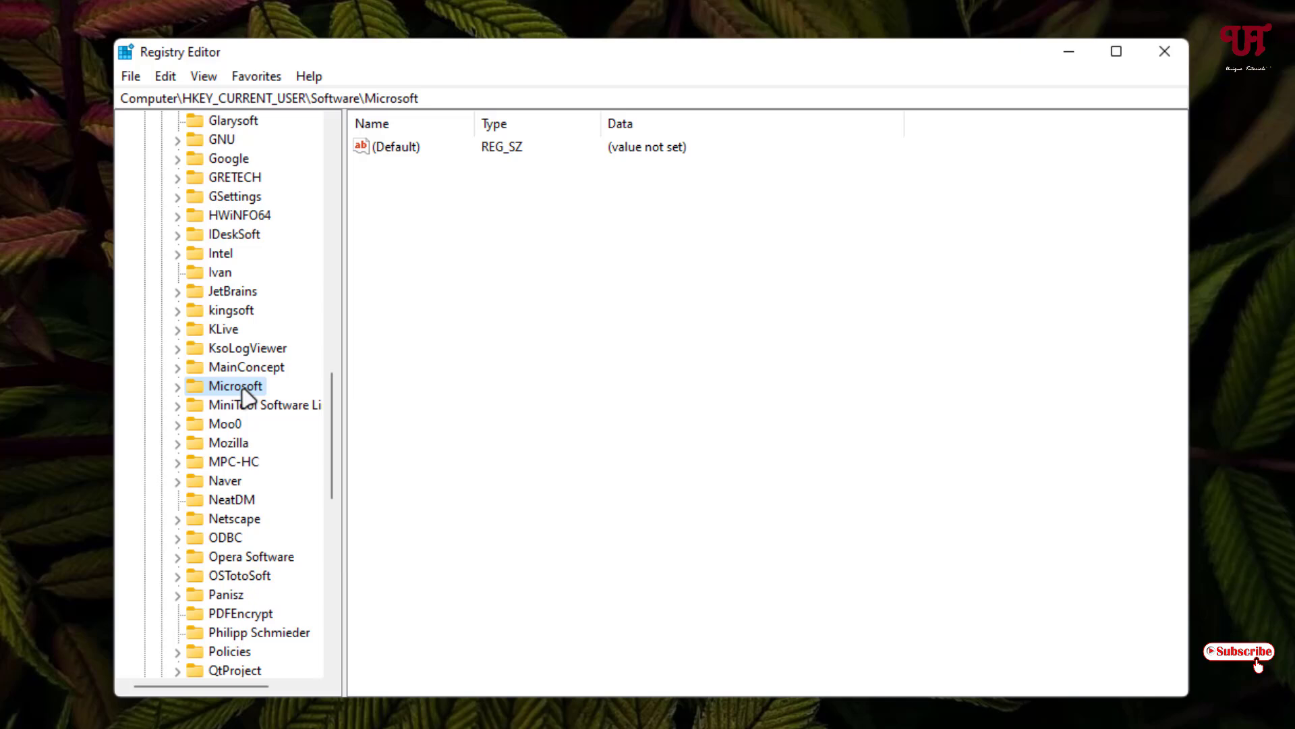
click(178, 387)
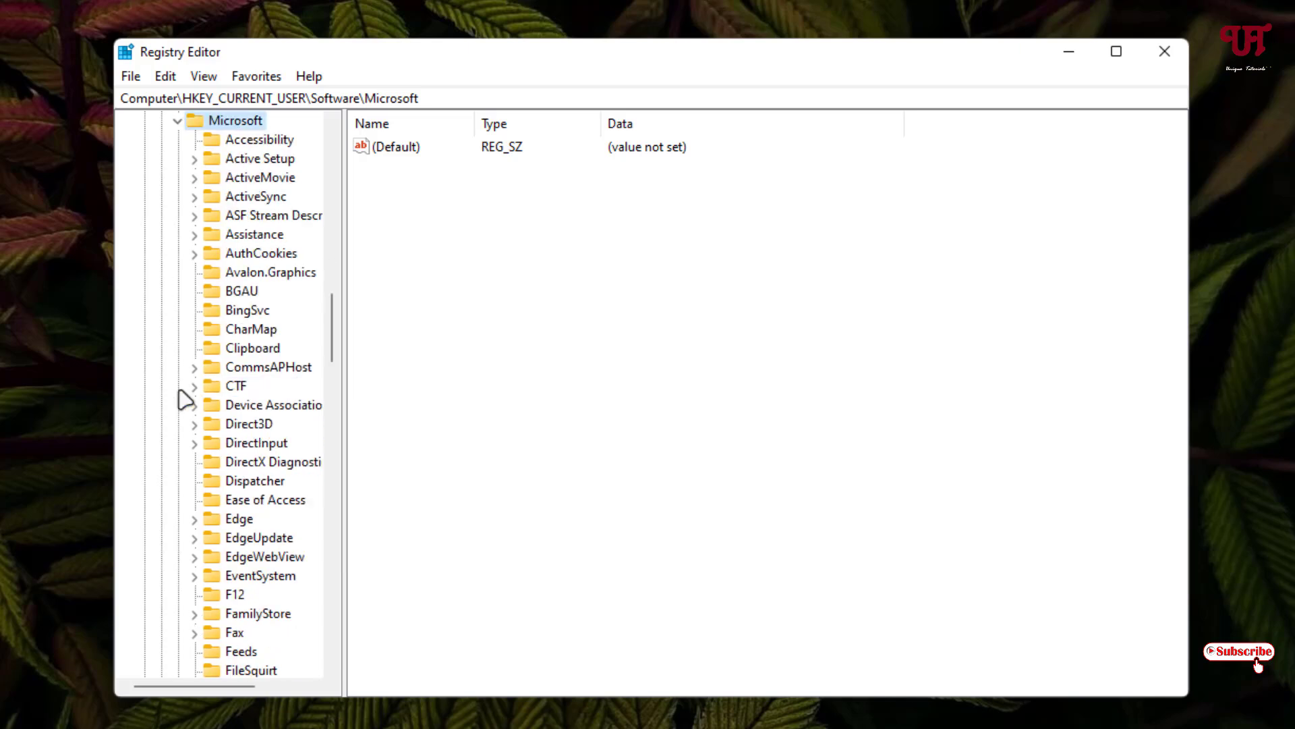
drag(338, 324, 338, 526)
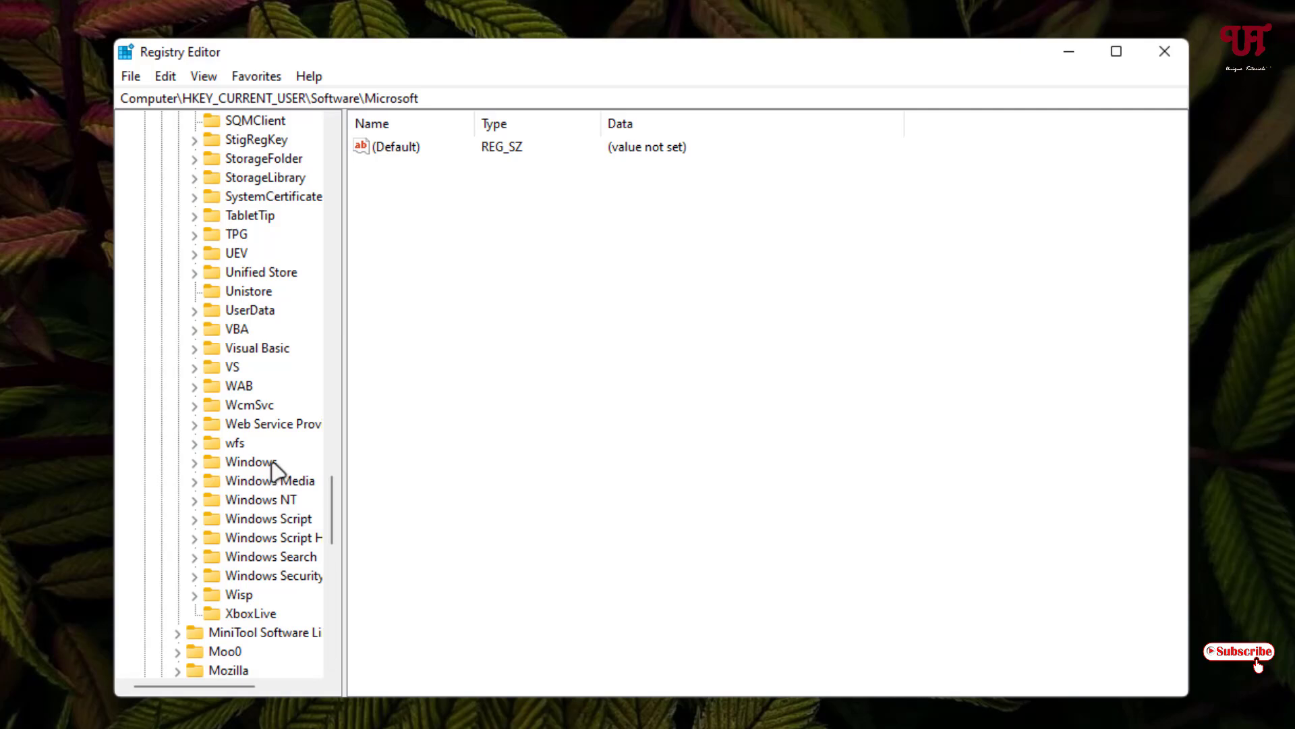
Step: Expand Windows, CurrentVersion and Applets to reveal the Regedit subkey
click(254, 463)
click(195, 463)
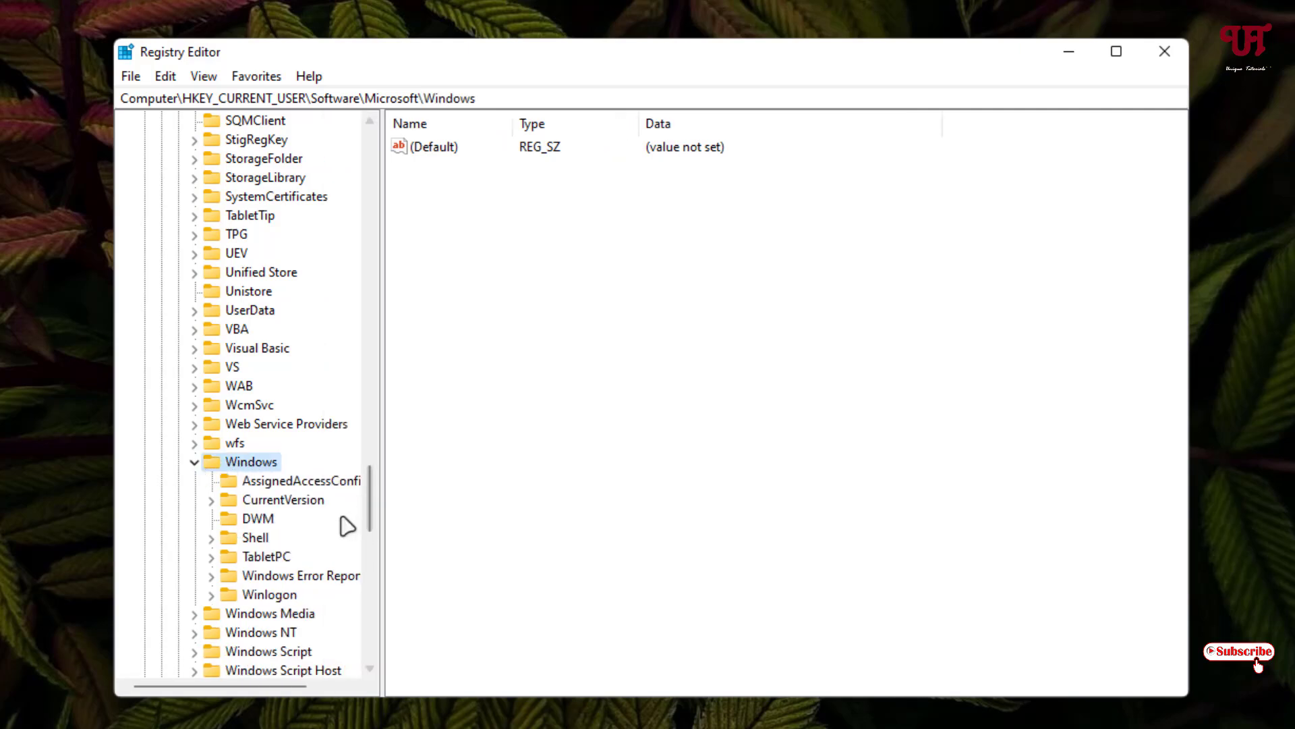
click(310, 501)
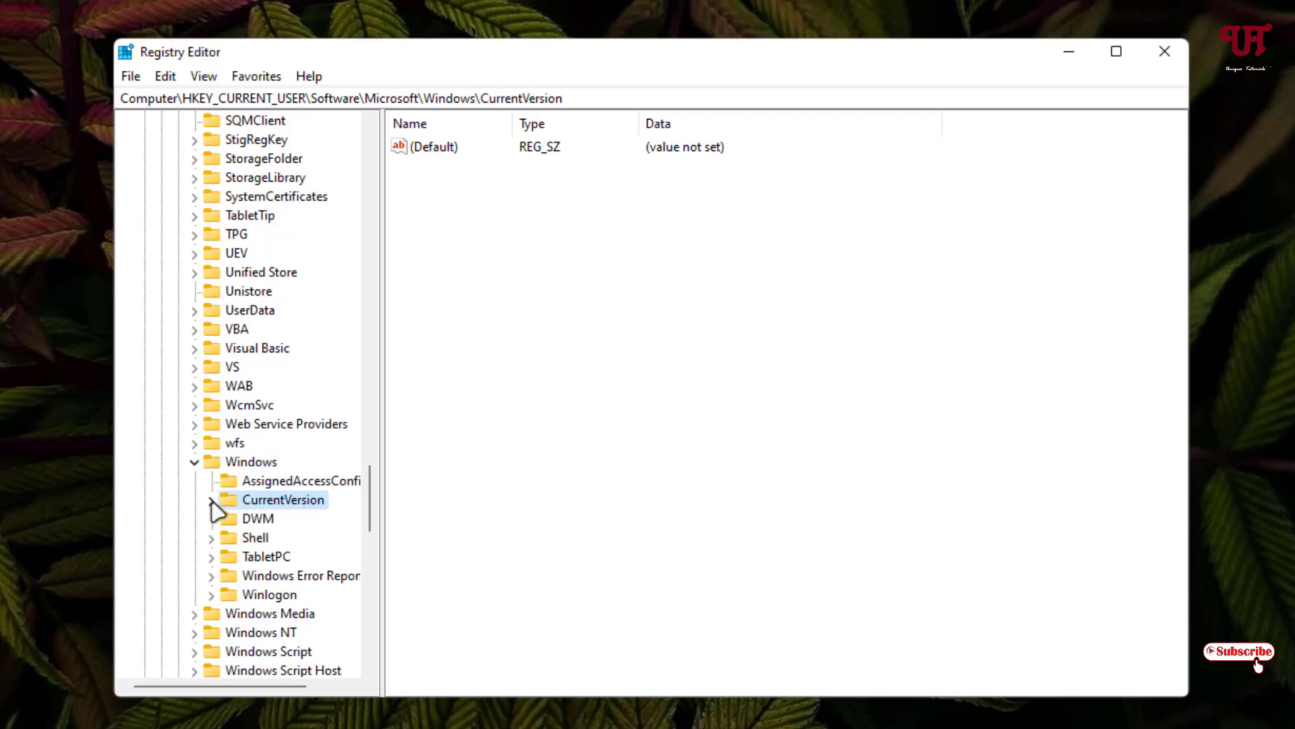
click(212, 500)
click(280, 291)
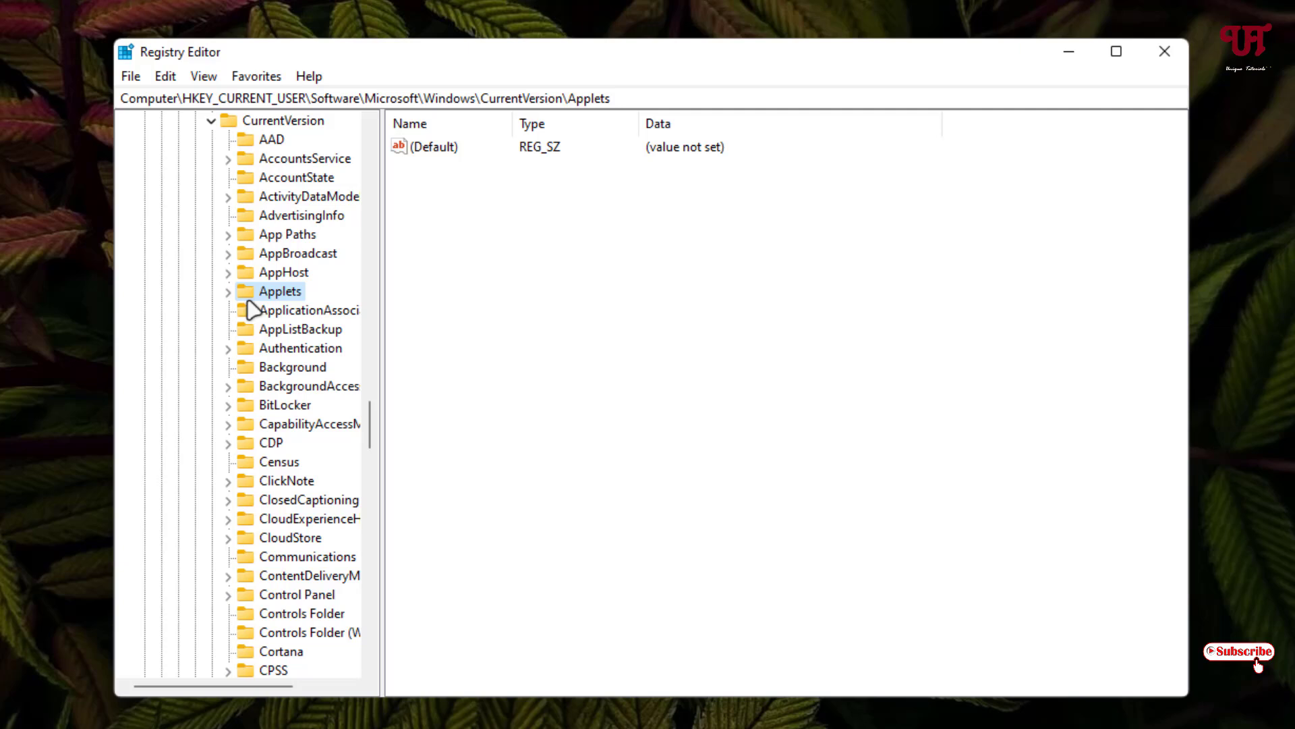
click(230, 292)
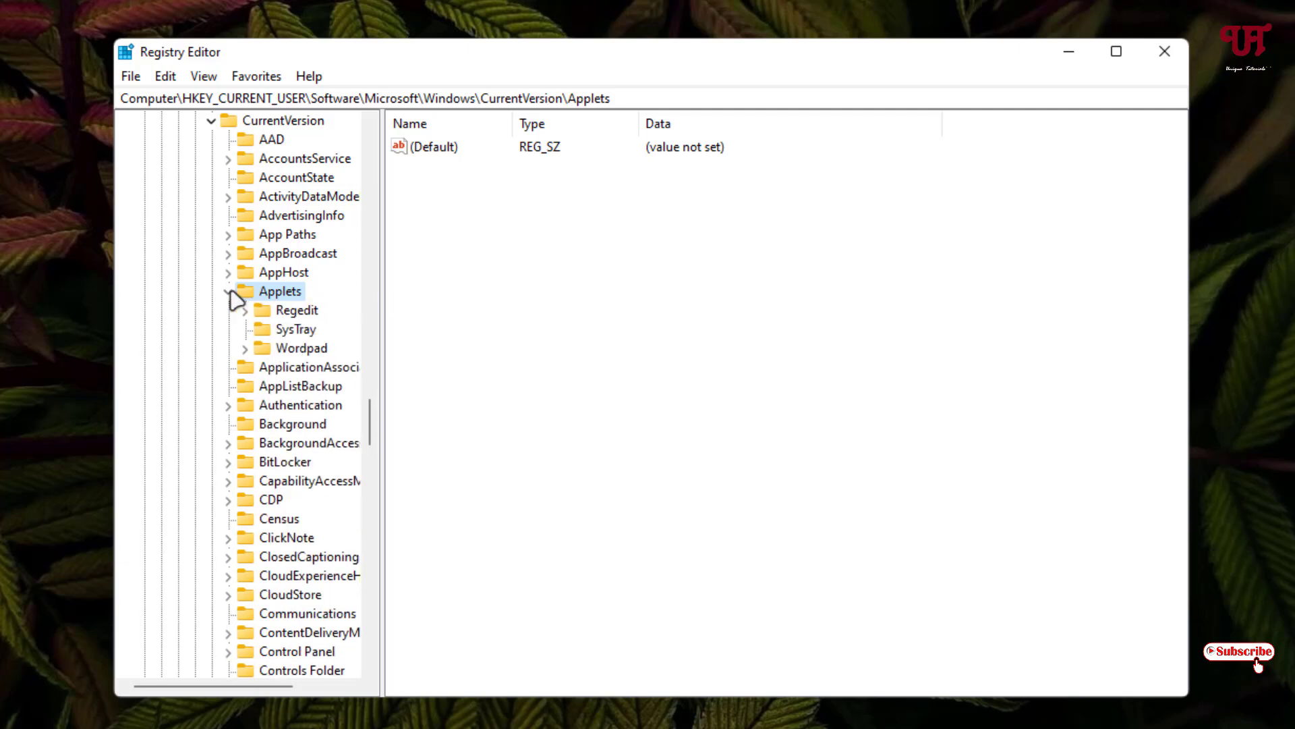
Step: Select the Regedit key and pick out its LastKey and View values
click(296, 310)
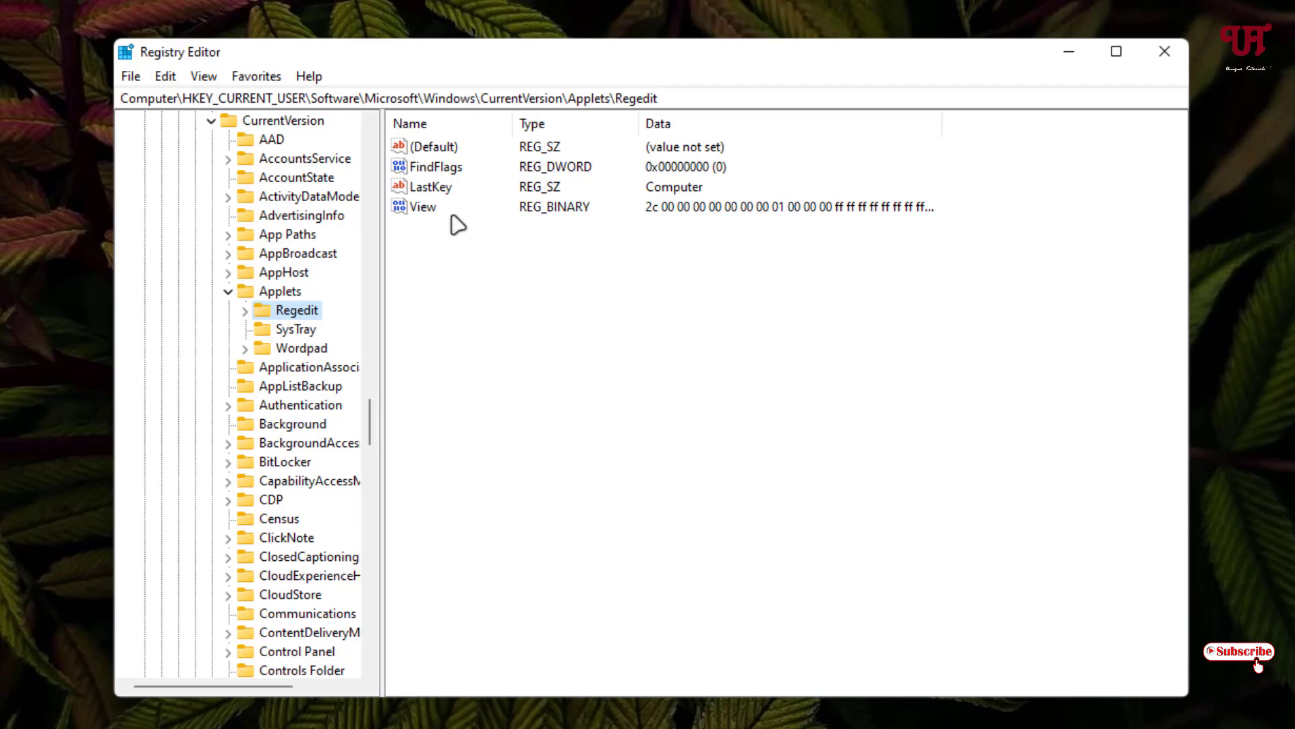
click(430, 186)
click(431, 186)
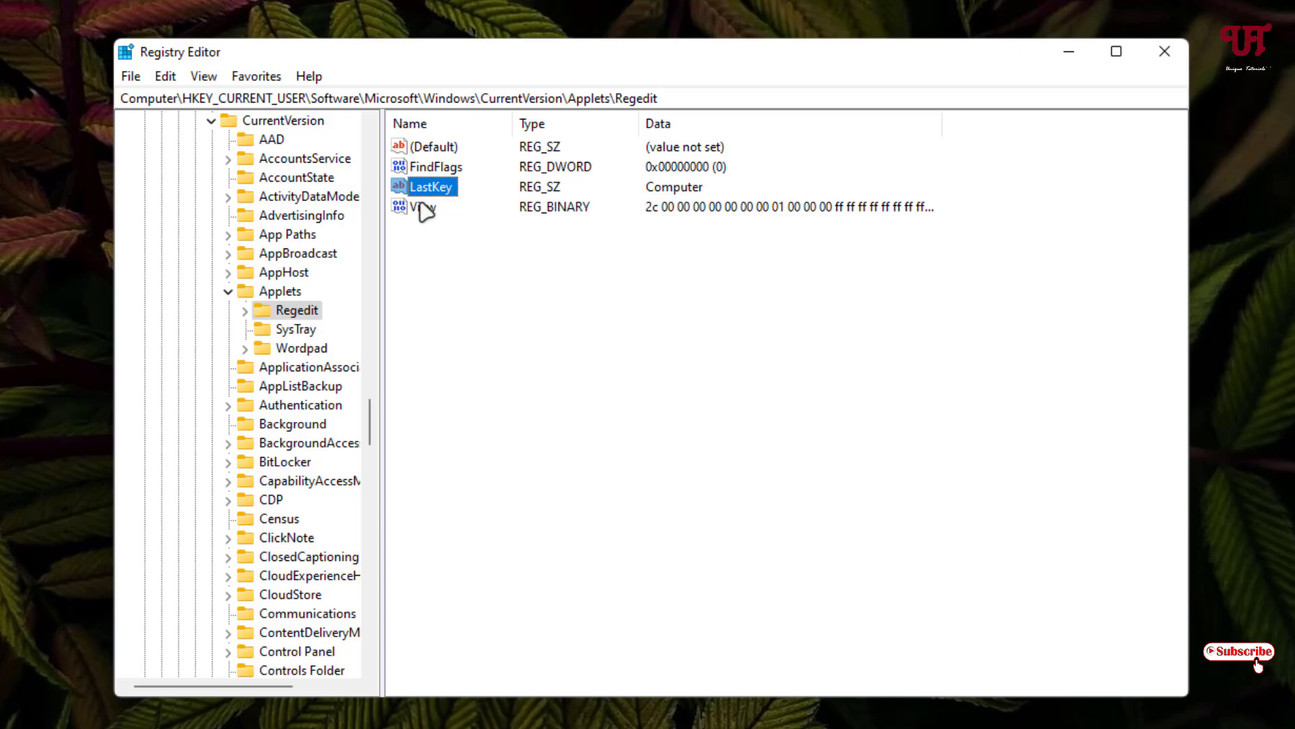
click(423, 207)
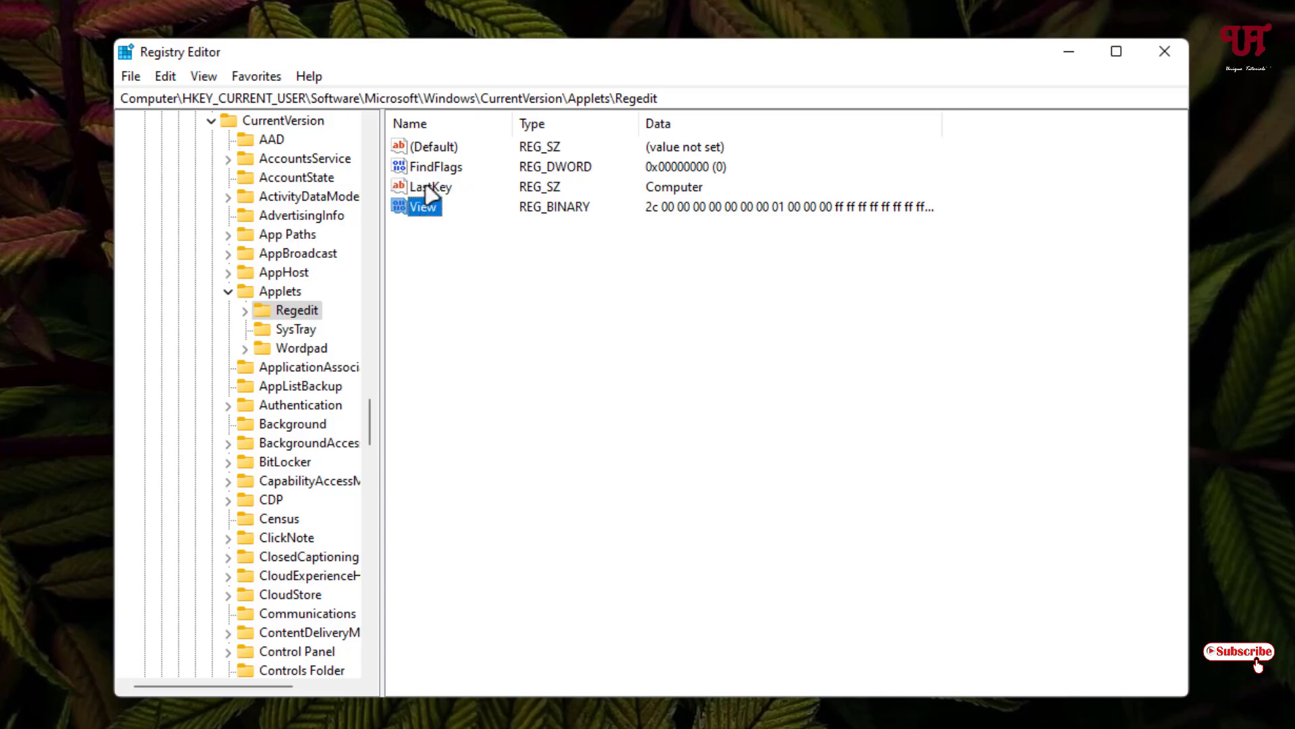
click(431, 188)
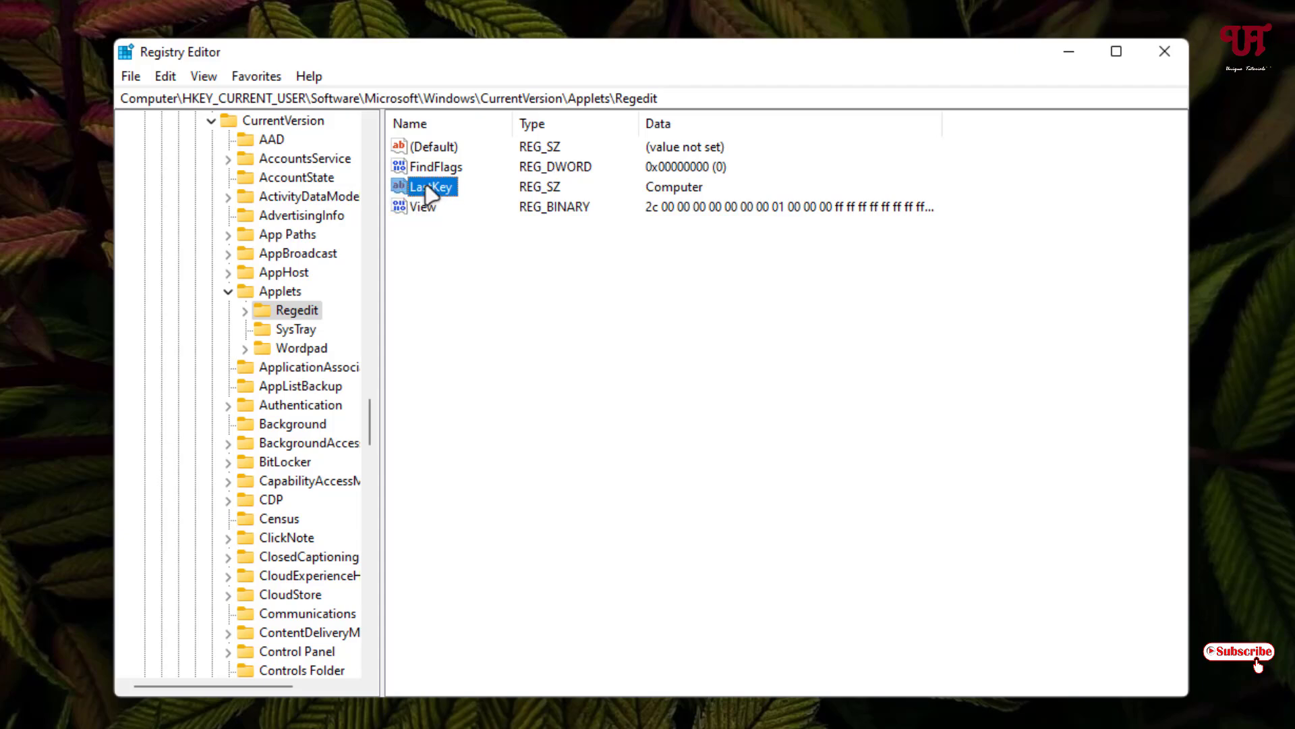
Step: Delete the LastKey and View values from the Regedit key, confirming each
right_click(433, 189)
click(486, 258)
click(789, 390)
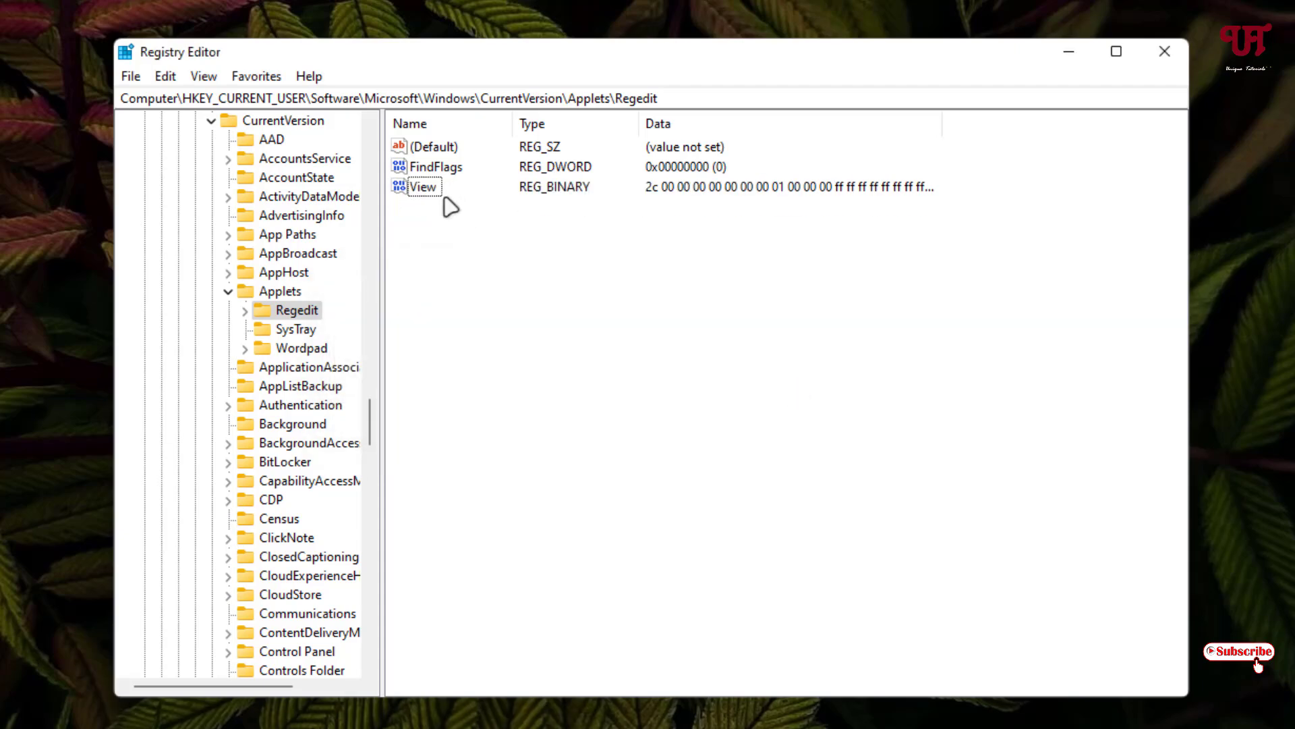
right_click(425, 187)
click(484, 257)
click(784, 384)
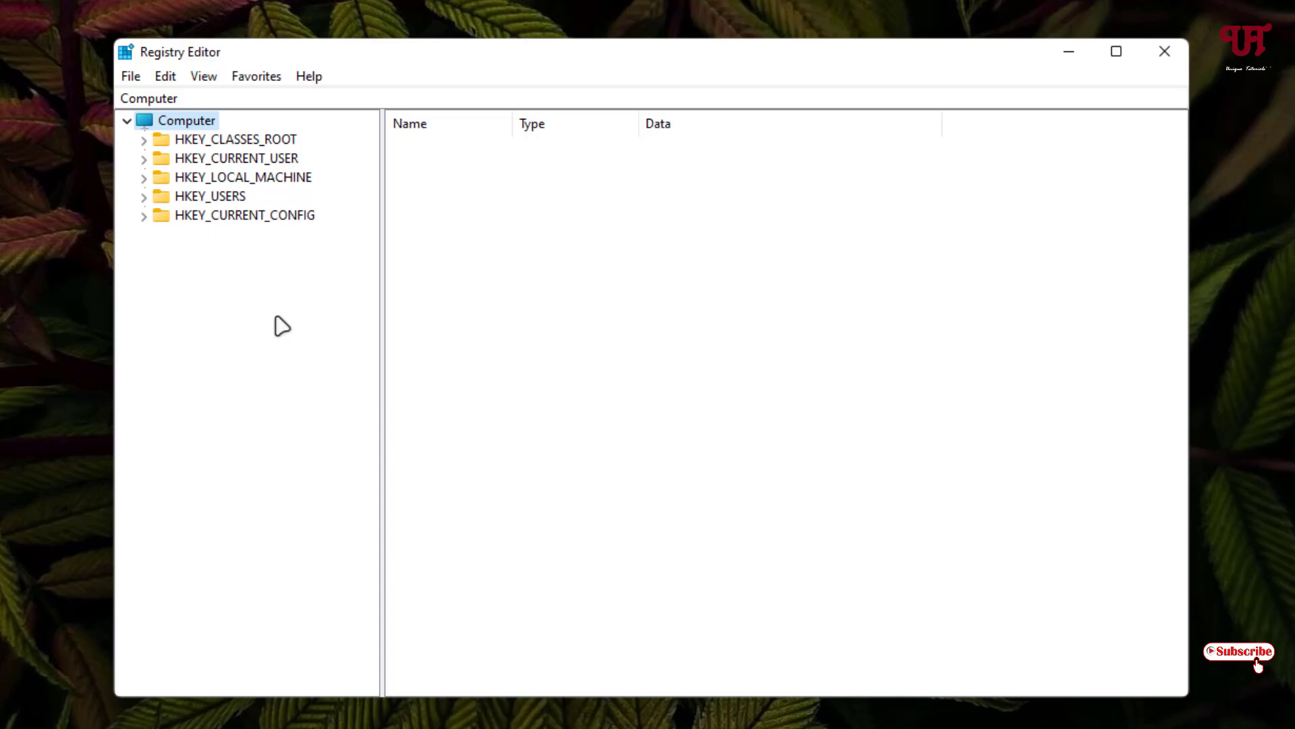
Step: Close the Registry Editor window, leaving the desktop showing
click(1164, 52)
click(1020, 133)
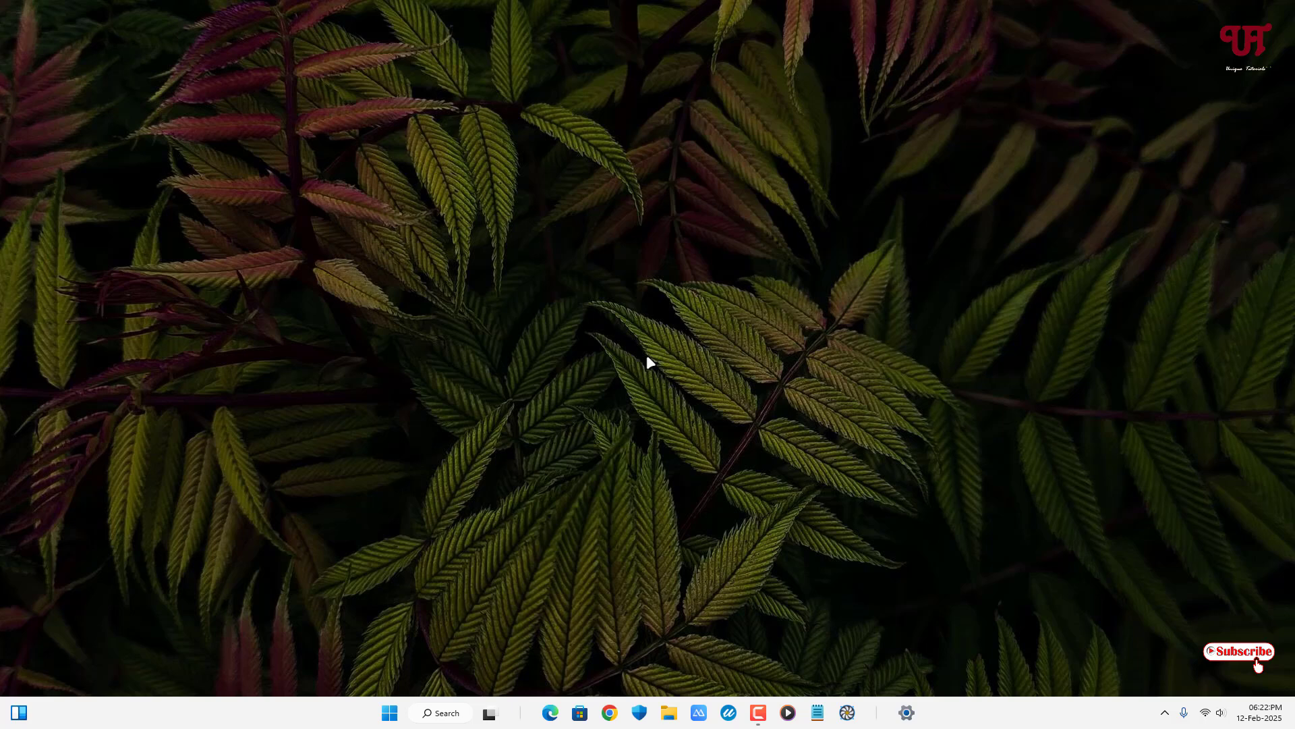